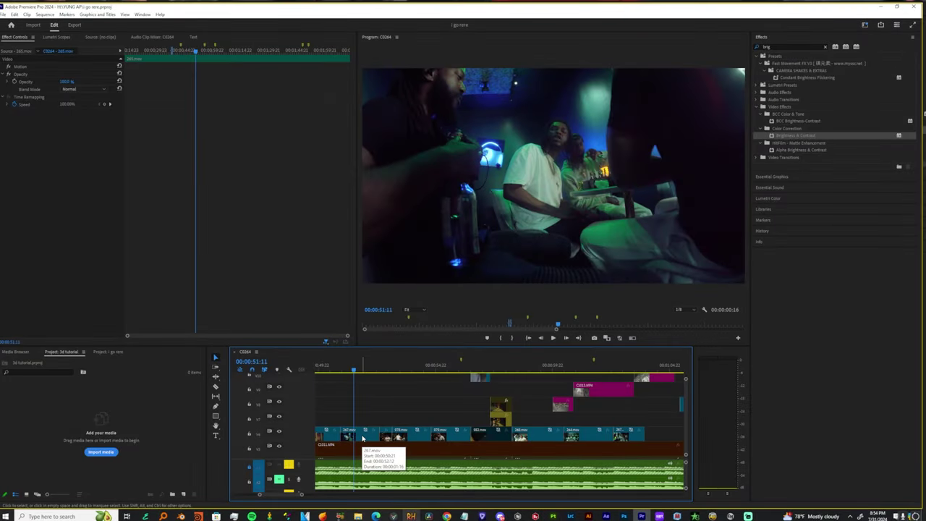
- Replace the 267.mov clip with an After Effects composition and return its playhead to the first frame
{"action": "right_click", "coordinate": [362, 438]}
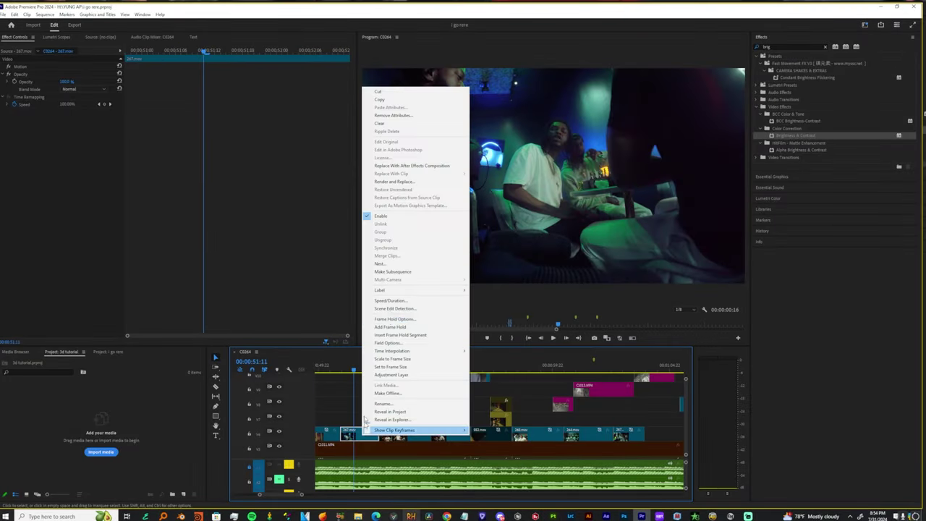
{"action": "left_click", "coordinate": [425, 166]}
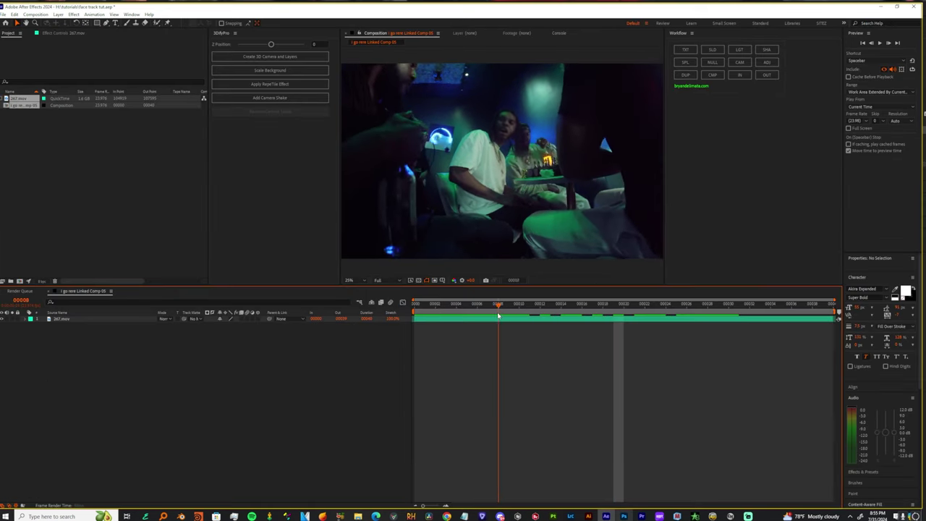
{"action": "left_click_drag", "start_coordinate": [497, 315], "coordinate": [414, 396]}
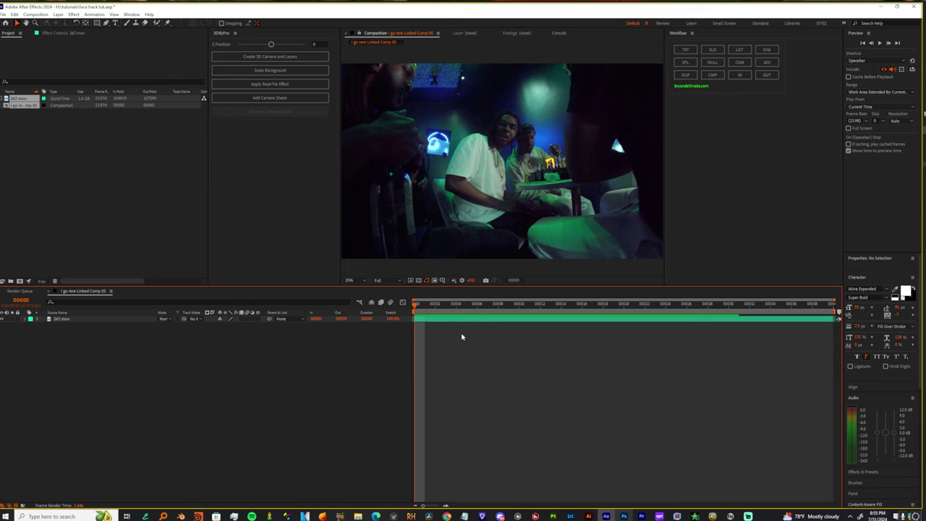
- Pre-compose the 267.mov layer, moving all attributes into the new composition
{"action": "left_click", "coordinate": [81, 319]}
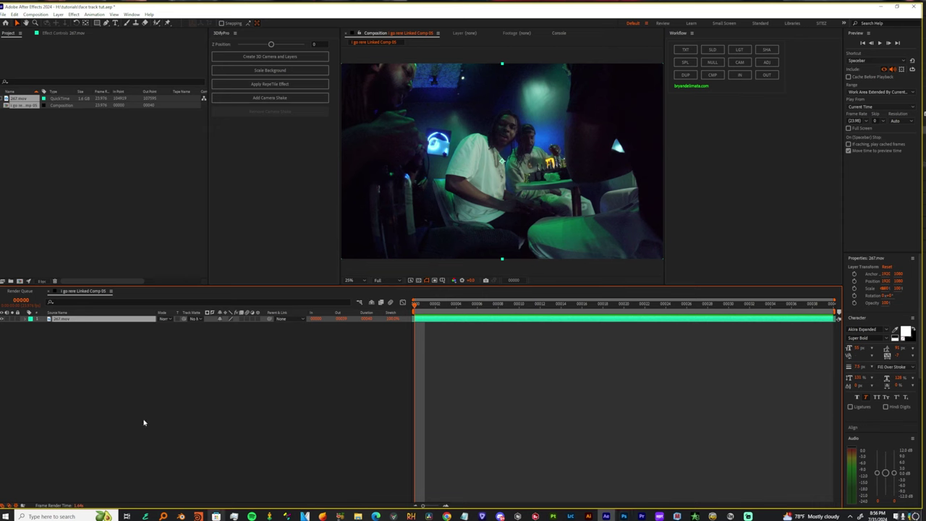
{"action": "right_click", "coordinate": [65, 318]}
{"action": "left_click", "coordinate": [61, 320]}
{"action": "right_click", "coordinate": [61, 320]}
{"action": "left_click", "coordinate": [81, 268]}
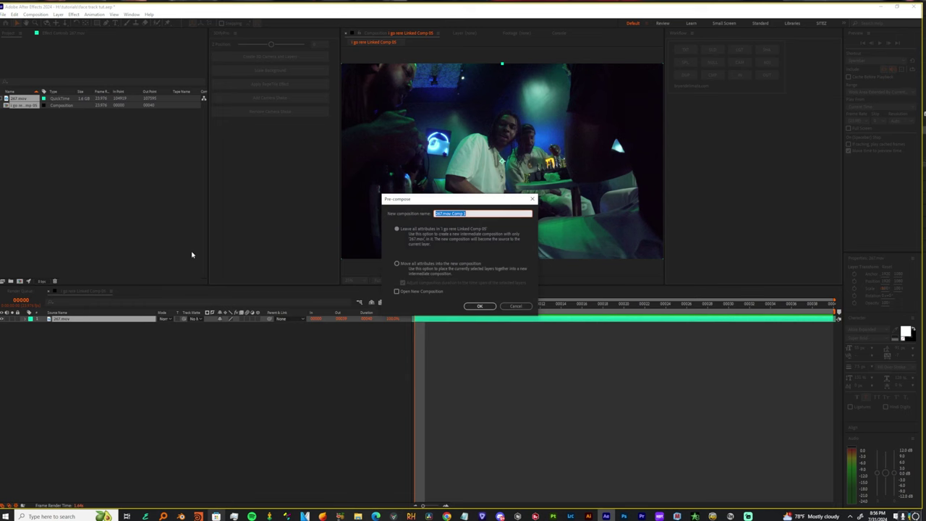
{"action": "left_click", "coordinate": [422, 262]}
{"action": "left_click", "coordinate": [479, 306]}
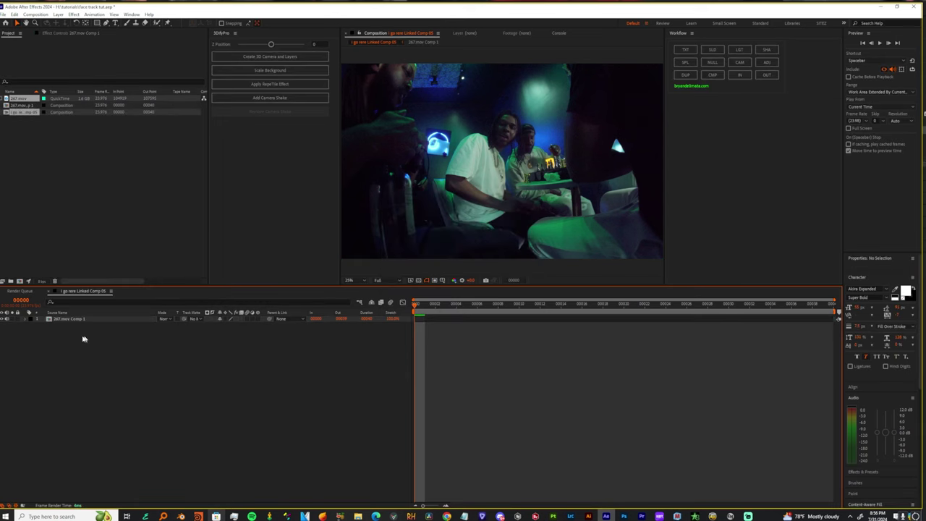
- Set up motion tracking on the 267.mov Comp 1 layer as a Stabilize Motion track
{"action": "left_click", "coordinate": [68, 319]}
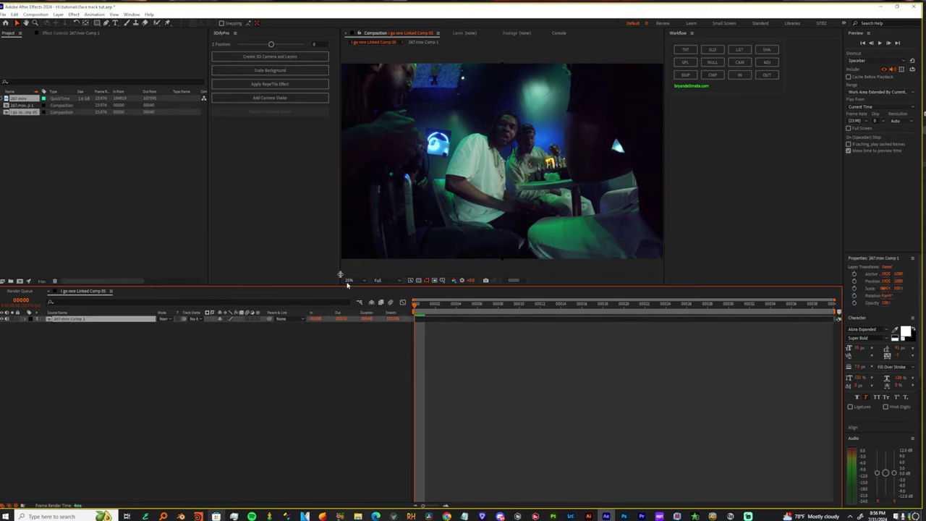
{"action": "right_click", "coordinate": [419, 323]}
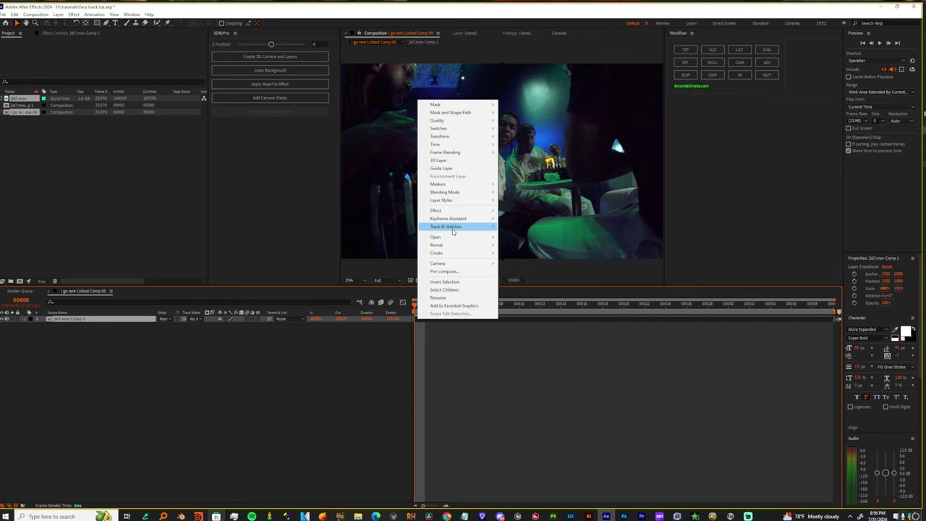
{"action": "mouse_move", "coordinate": [455, 228]}
{"action": "left_click", "coordinate": [520, 242]}
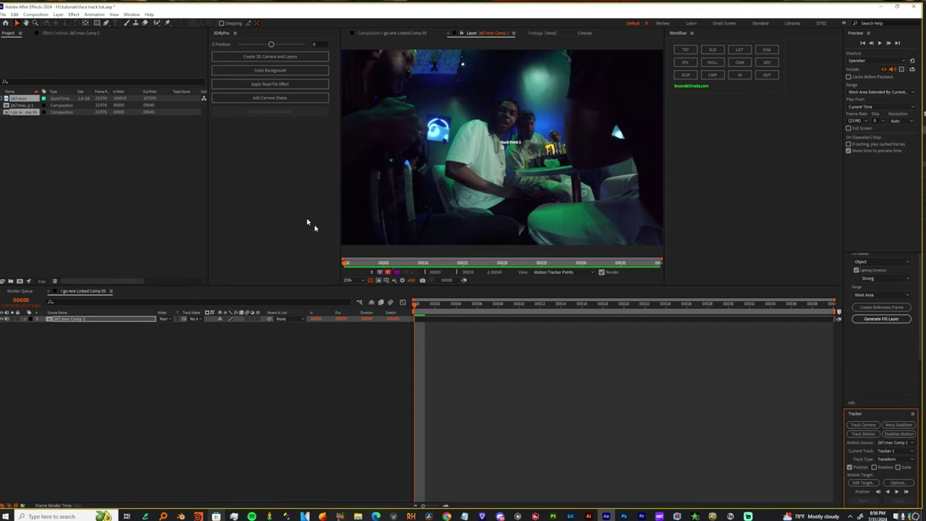
{"action": "scroll", "coordinate": [505, 160], "scroll_direction": "down", "scroll_amount": 1}
{"action": "scroll", "coordinate": [504, 161], "scroll_direction": "up", "scroll_amount": 2}
{"action": "scroll", "coordinate": [504, 161], "scroll_direction": "down", "scroll_amount": 1}
{"action": "left_click", "coordinate": [899, 434]}
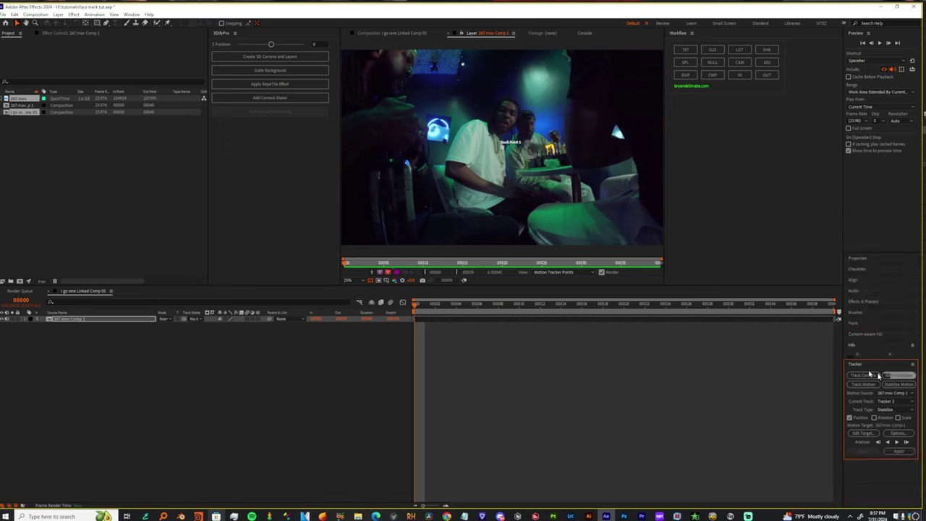
- Enlarge the track point's regions, place it over the face of the man in the white shirt, and analyze the motion forward
{"action": "scroll", "coordinate": [529, 175], "scroll_direction": "up", "scroll_amount": 5}
{"action": "left_click", "coordinate": [533, 176]}
{"action": "scroll", "coordinate": [533, 176], "scroll_direction": "down", "scroll_amount": 5}
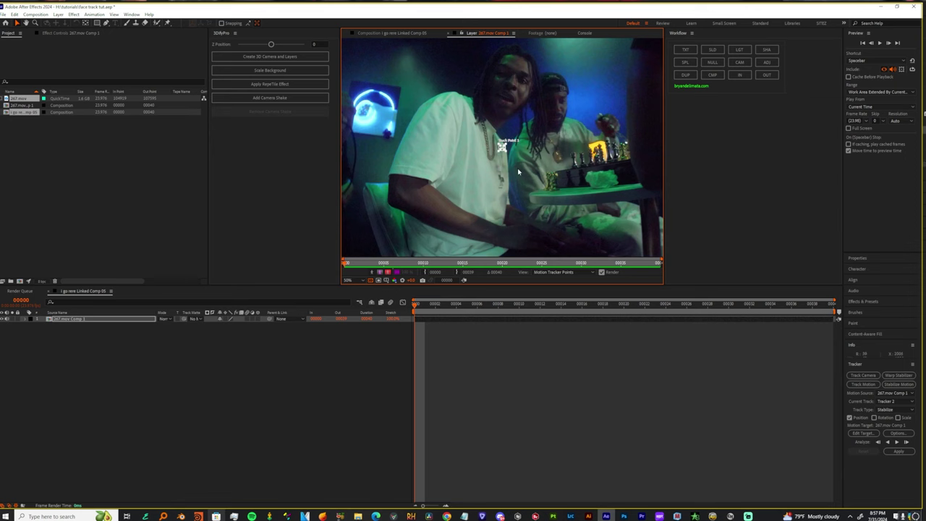
{"action": "scroll", "coordinate": [517, 166], "scroll_direction": "up", "scroll_amount": 4}
{"action": "left_click_drag", "start_coordinate": [517, 163], "coordinate": [572, 198]}
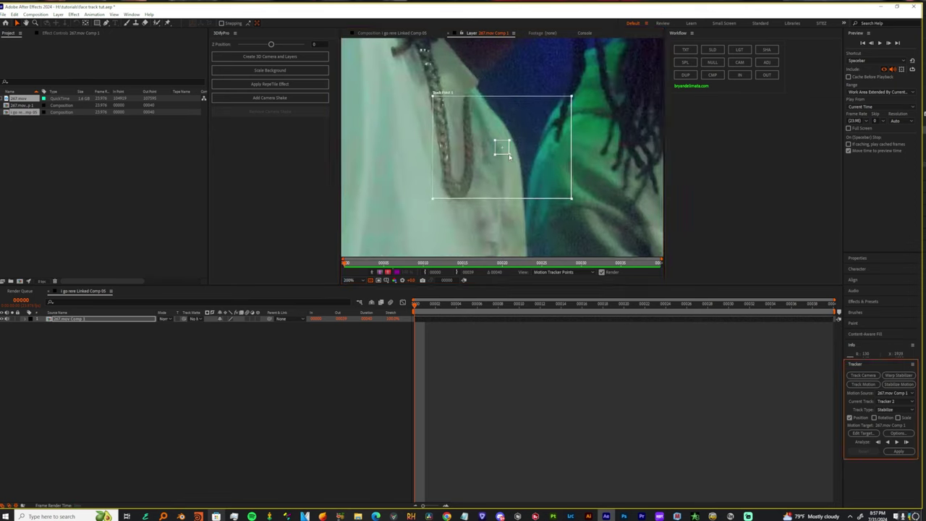
{"action": "scroll", "coordinate": [526, 168], "scroll_direction": "down", "scroll_amount": 2}
{"action": "left_click_drag", "start_coordinate": [500, 152], "coordinate": [511, 96]}
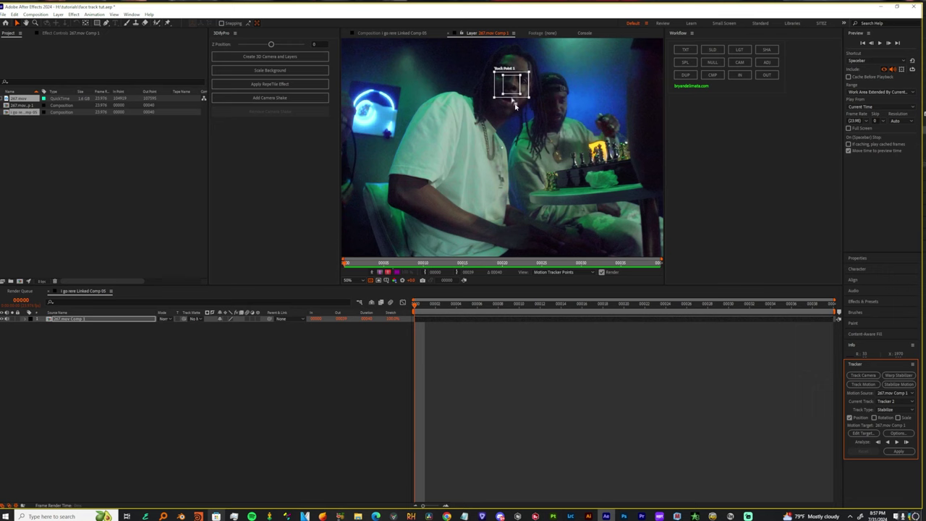
{"action": "left_click", "coordinate": [896, 442]}
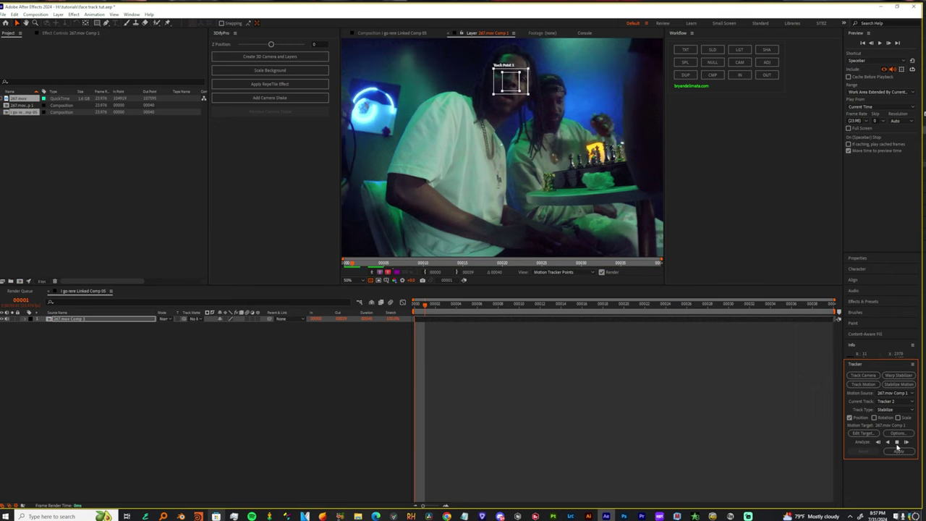
{"action": "left_click", "coordinate": [896, 442]}
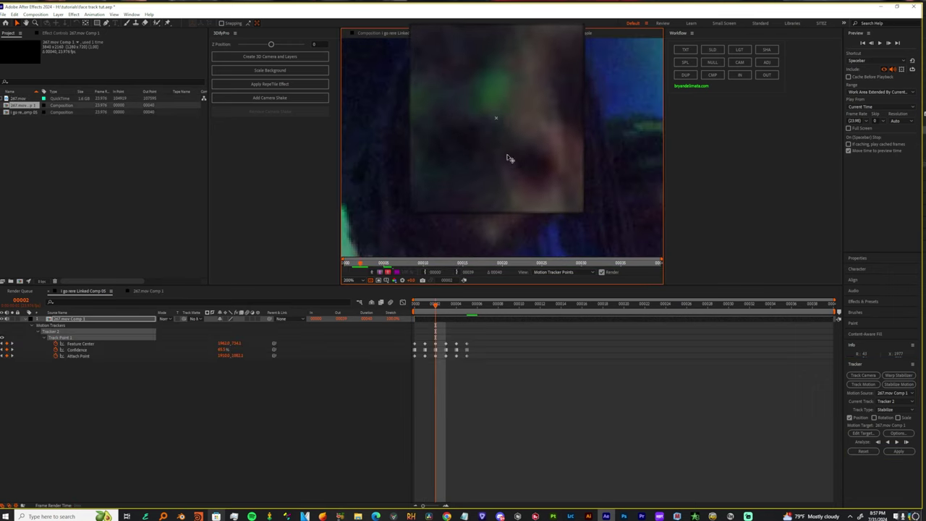
- Reposition the track point on the man's face frame by frame from frame 2 to frame 5
{"action": "left_click_drag", "start_coordinate": [508, 157], "coordinate": [513, 158]}
{"action": "key", "text": "Page_Down"}
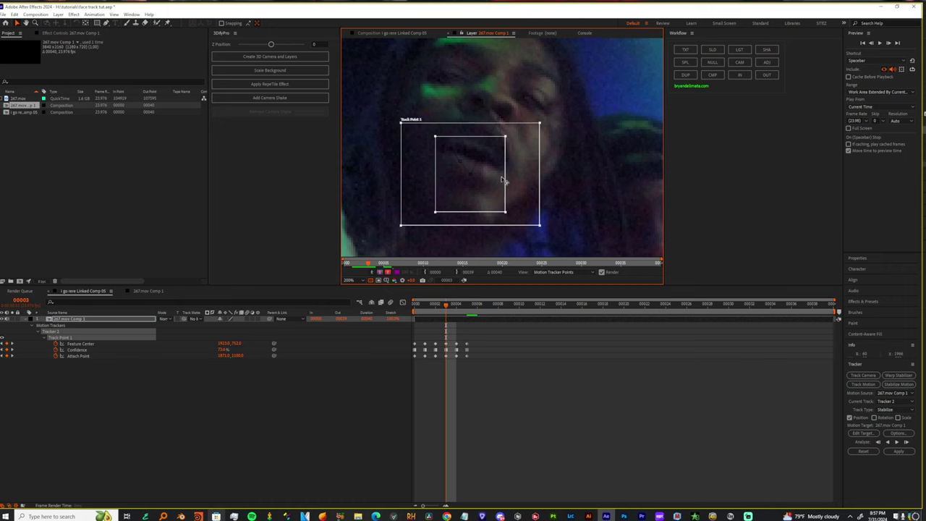
{"action": "left_click_drag", "start_coordinate": [482, 210], "coordinate": [498, 157]}
{"action": "key", "text": "Page_Down"}
{"action": "left_click_drag", "start_coordinate": [458, 199], "coordinate": [477, 125]}
{"action": "key", "text": "Page_Down"}
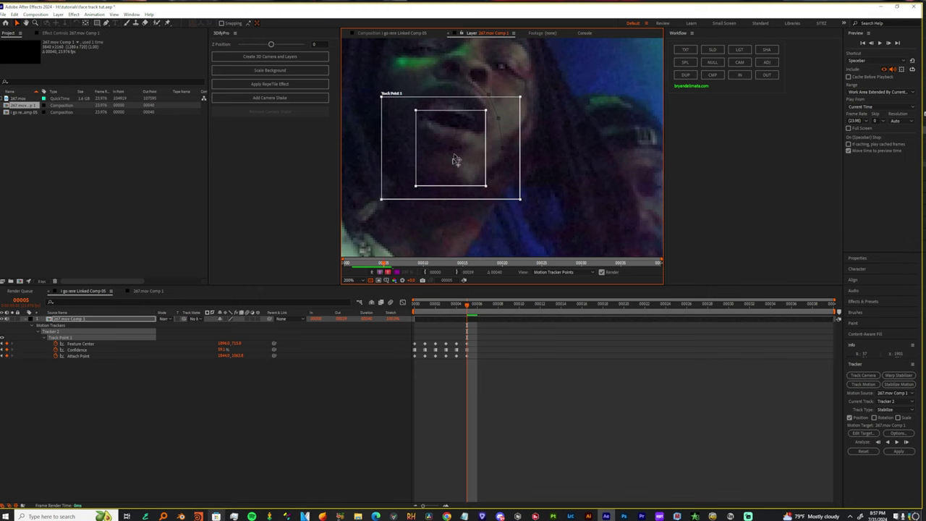
{"action": "left_click_drag", "start_coordinate": [449, 185], "coordinate": [471, 104]}
{"action": "key", "text": "Page_Down"}
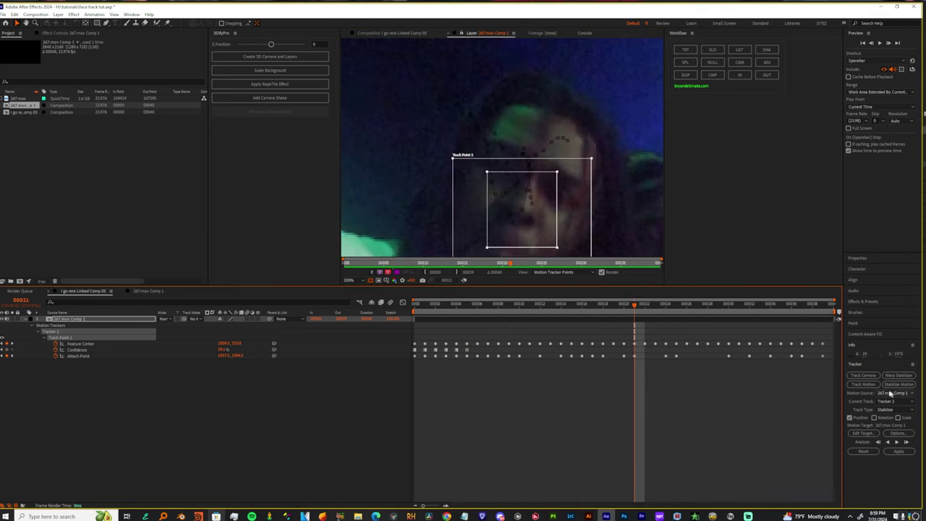
- Set 267.mov Comp 1 as the motion target and apply the stabilization to it
{"action": "left_click", "coordinate": [862, 432]}
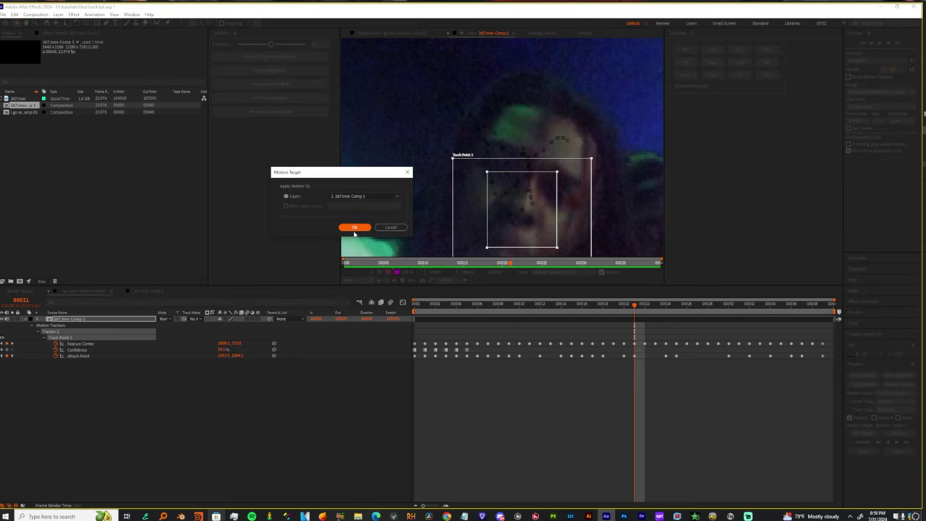
{"action": "left_click", "coordinate": [352, 227]}
{"action": "left_click", "coordinate": [897, 451]}
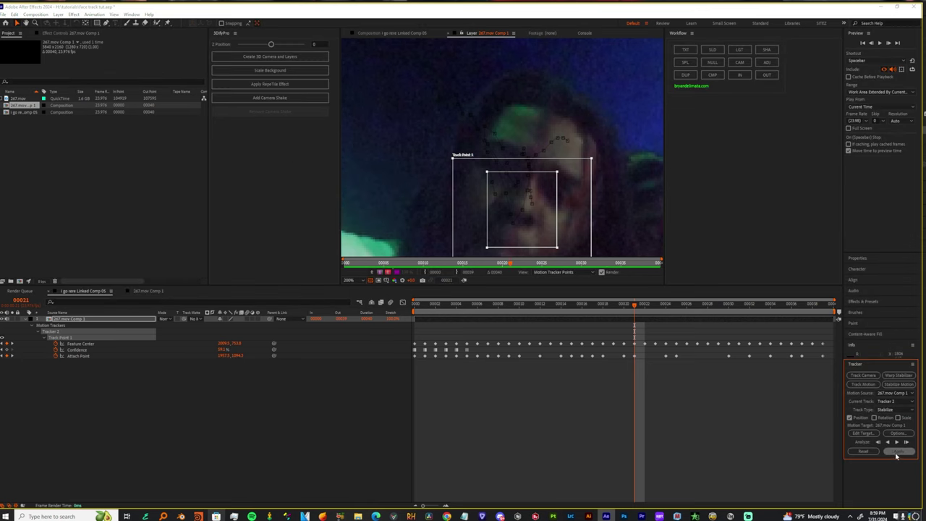
{"action": "left_click", "coordinate": [448, 268]}
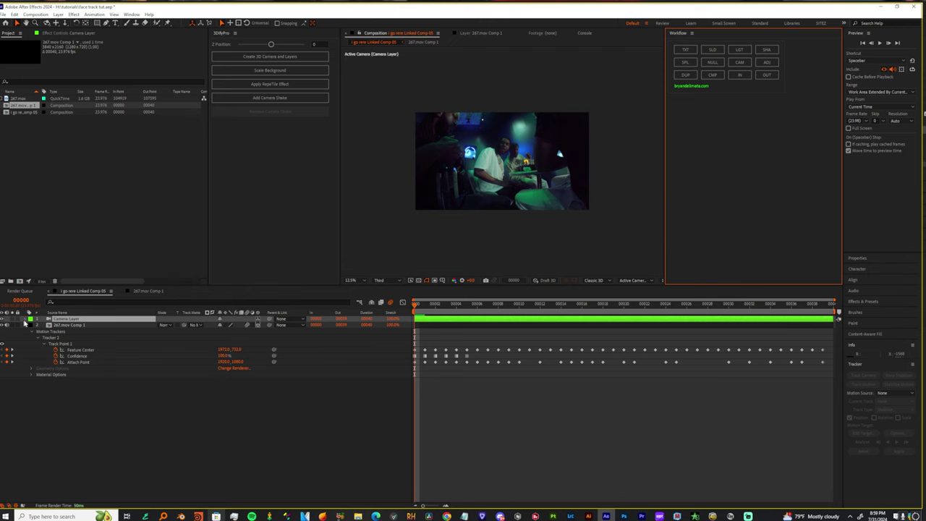
- Enable keyframing for the Camera Layer's Point of Interest and Position at the first frame
{"action": "left_click", "coordinate": [92, 326]}
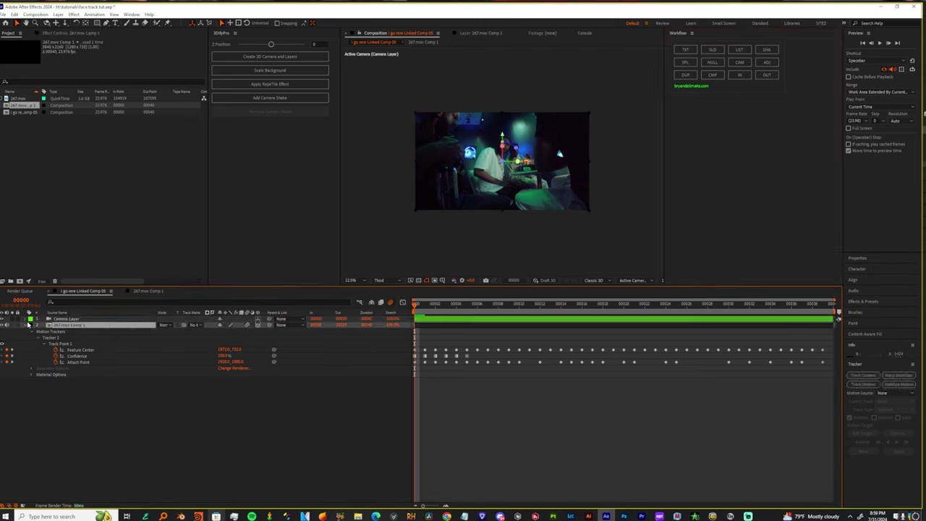
{"action": "left_click", "coordinate": [27, 319]}
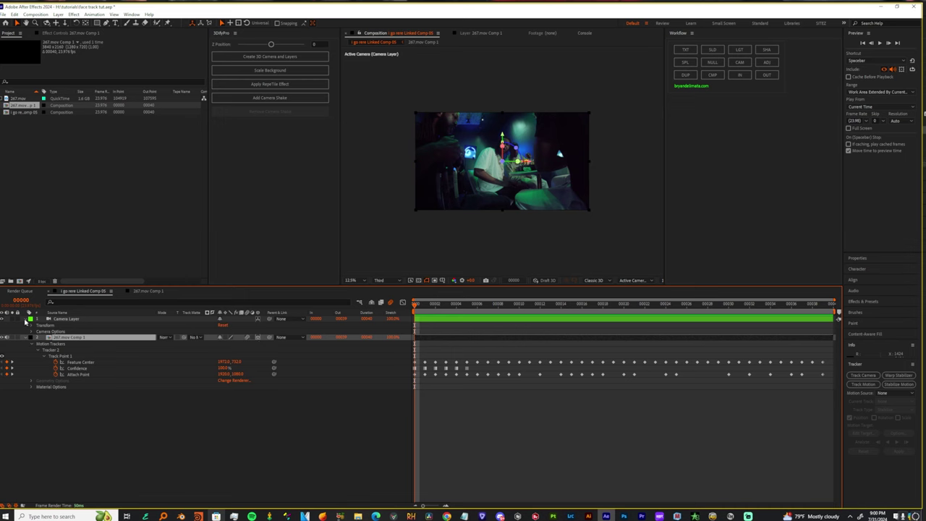
{"action": "left_click", "coordinate": [32, 325]}
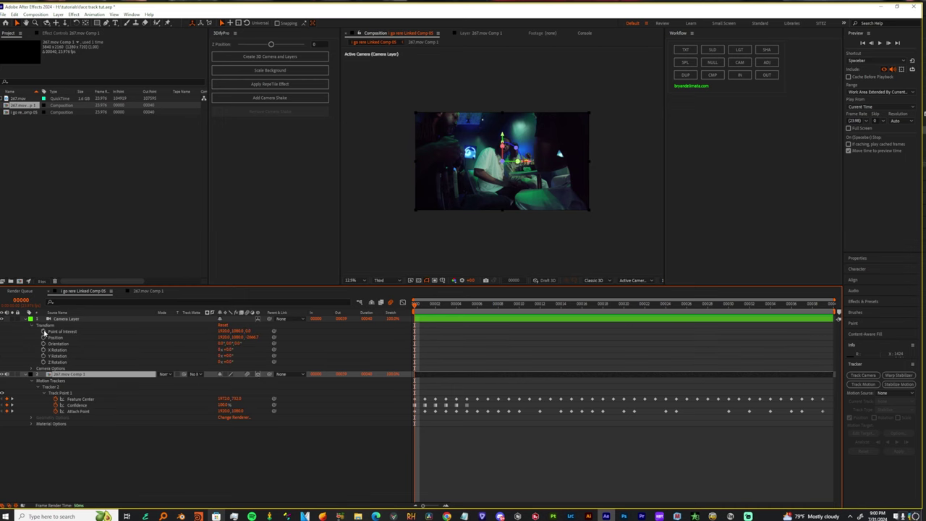
{"action": "left_click_drag", "start_coordinate": [44, 332], "coordinate": [43, 337]}
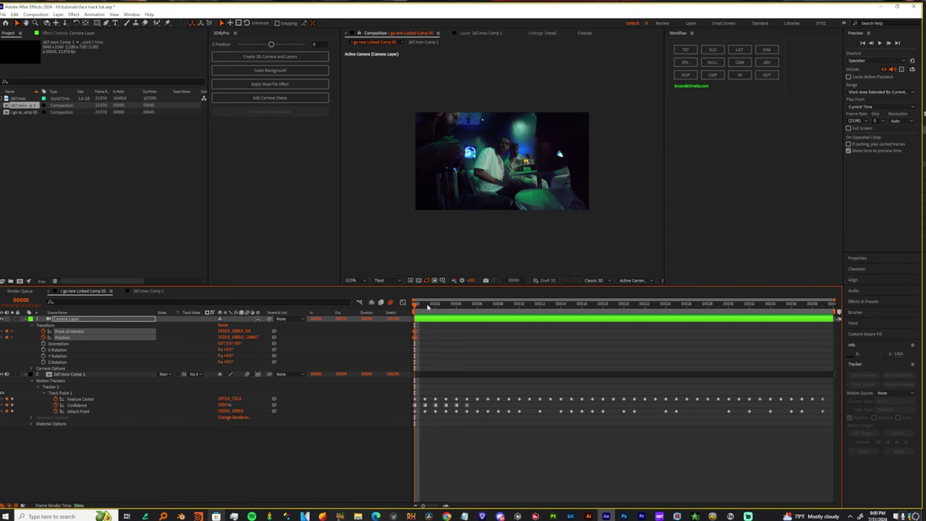
- At frame 10, pan the camera and push it in toward the tracked man's face
{"action": "left_click_drag", "start_coordinate": [434, 308], "coordinate": [467, 311]}
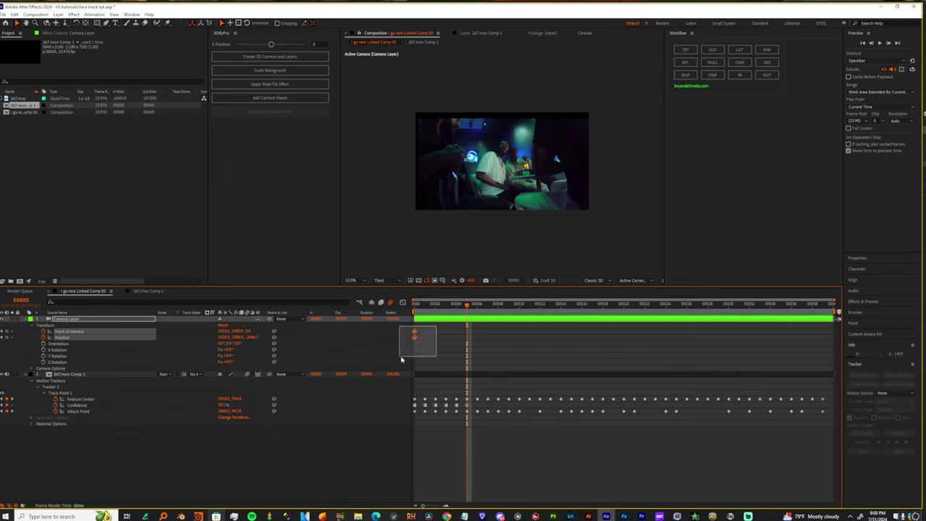
{"action": "left_click", "coordinate": [429, 311]}
{"action": "left_click_drag", "start_coordinate": [429, 311], "coordinate": [521, 314]}
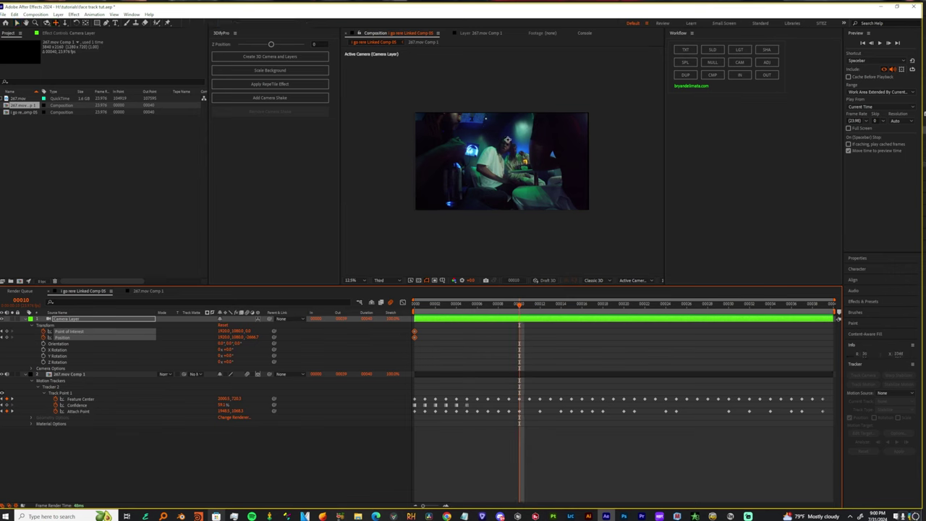
{"action": "key", "text": "3"}
{"action": "mouse_move", "coordinate": [506, 142]}
{"action": "left_mouse_down"}
{"action": "mouse_move", "coordinate": [509, 107]}
{"action": "mouse_move", "coordinate": [500, 131]}
{"action": "left_mouse_up"}
{"action": "key", "text": "2"}
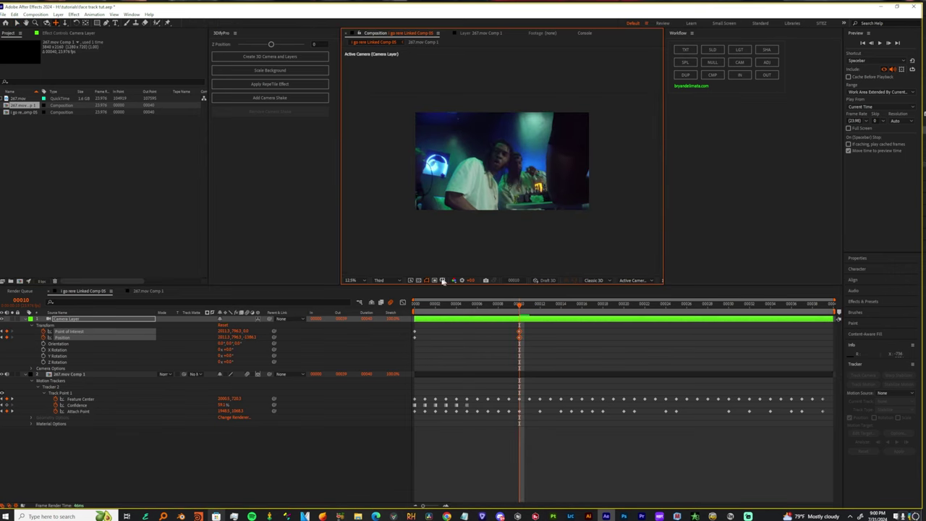
- Turn on the title/action safe guides and recentre the camera view on the man's face at frame 10
{"action": "left_click", "coordinate": [441, 280]}
{"action": "left_click", "coordinate": [456, 288]}
{"action": "left_click_drag", "start_coordinate": [514, 166], "coordinate": [519, 162]}
- Ease the camera keyframes and reshape their speed curves into a fast start with a long slow-down, then preview the move
{"action": "left_click_drag", "start_coordinate": [527, 327], "coordinate": [384, 351]}
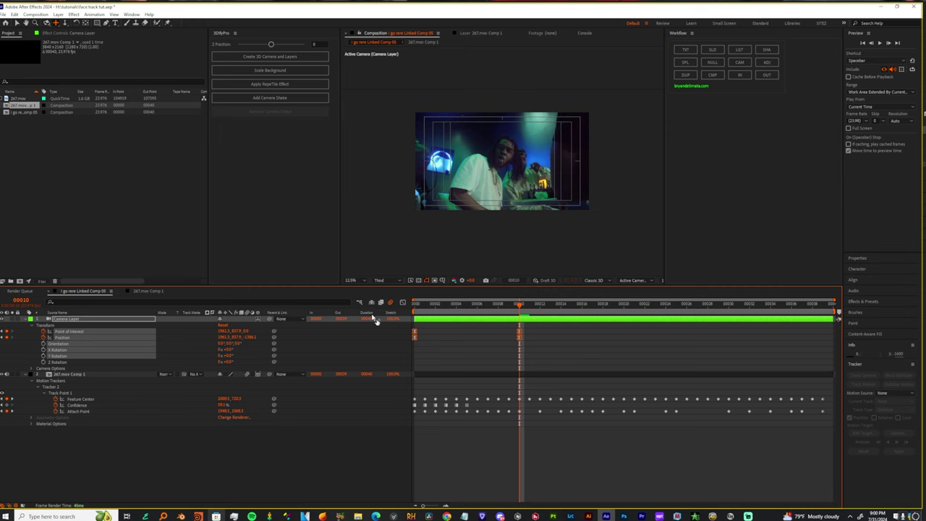
{"action": "left_click", "coordinate": [403, 302]}
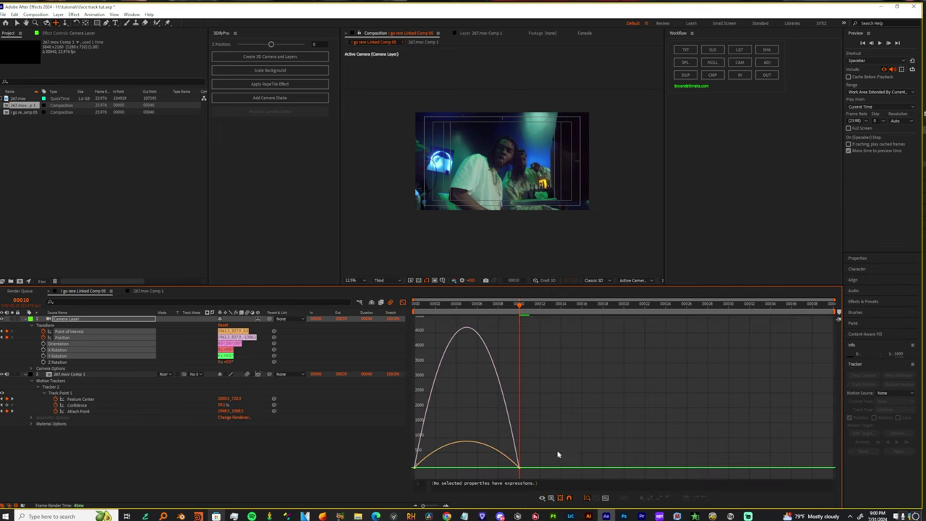
{"action": "left_click_drag", "start_coordinate": [558, 454], "coordinate": [377, 480]}
{"action": "left_click_drag", "start_coordinate": [432, 465], "coordinate": [417, 466]}
{"action": "left_click_drag", "start_coordinate": [501, 465], "coordinate": [467, 467]}
{"action": "left_click_drag", "start_coordinate": [457, 303], "coordinate": [429, 302]}
{"action": "key", "text": "space"}
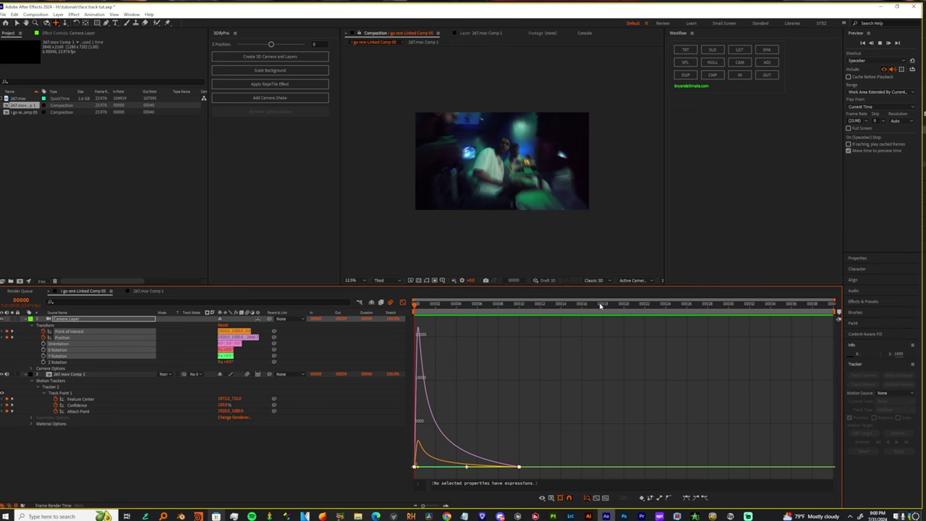
- Add holding keyframes for the camera's Point of Interest and Position at frame 31 and close the graph view
{"action": "left_click", "coordinate": [6, 331]}
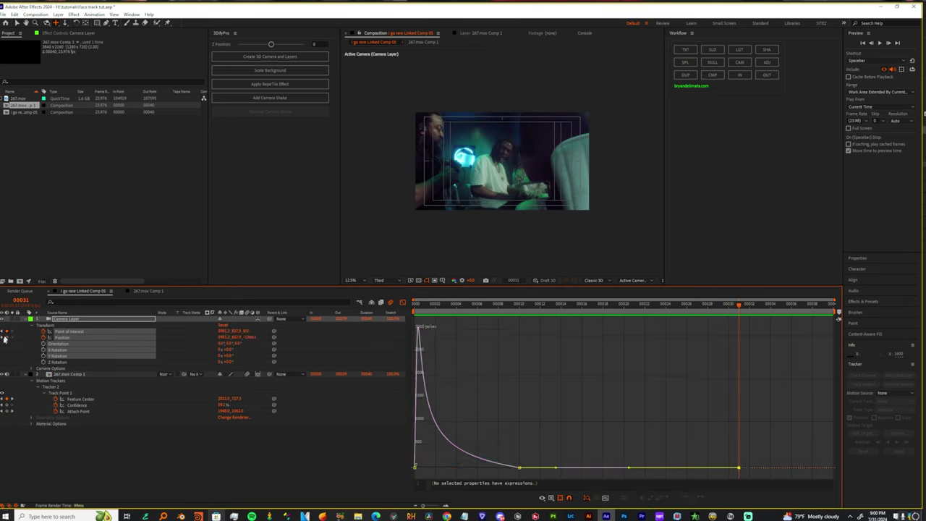
{"action": "left_click", "coordinate": [6, 337]}
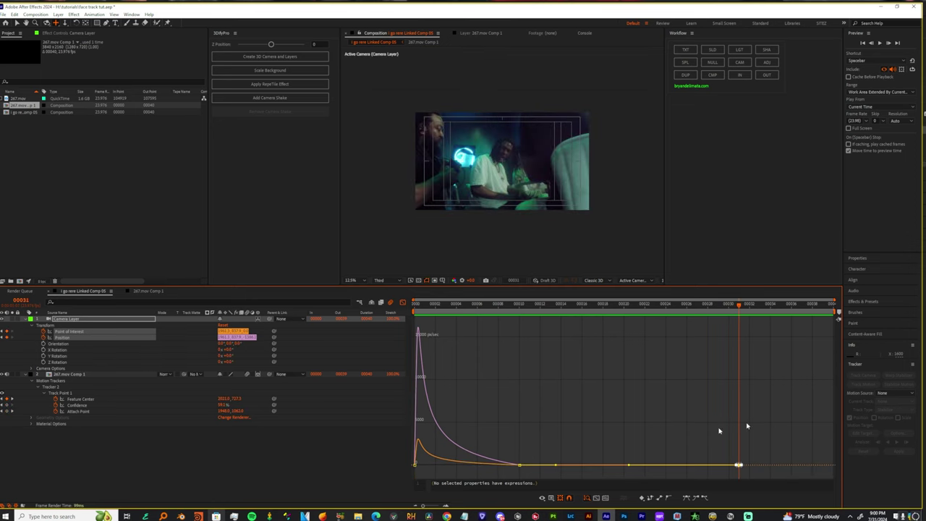
{"action": "key", "text": "shift+F3"}
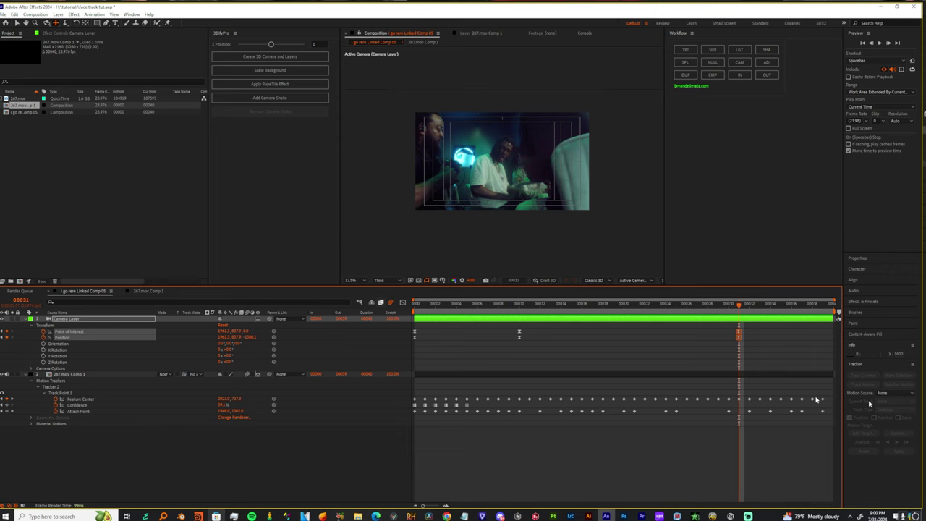
- At the final frame, reset the camera's Point of Interest and Position to add default-view end keyframes
{"action": "key", "text": "End"}
{"action": "right_click", "coordinate": [78, 332]}
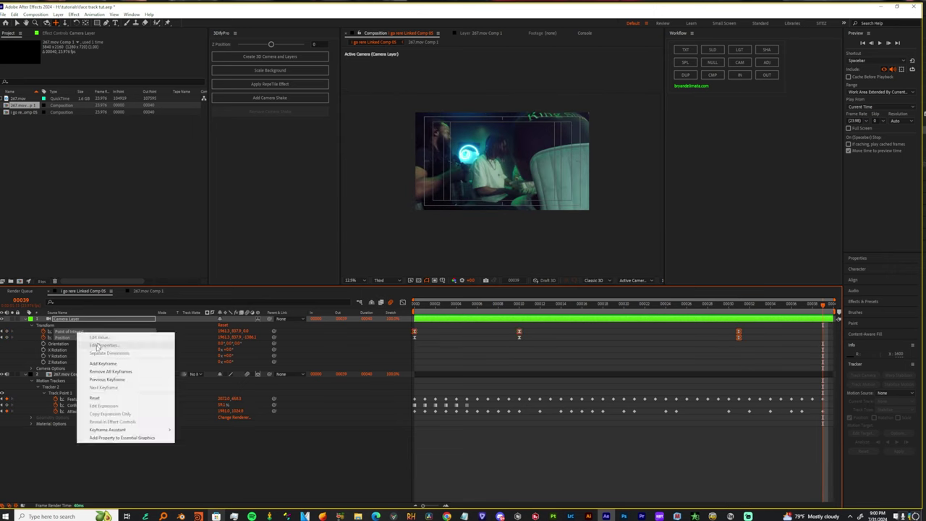
{"action": "left_click", "coordinate": [102, 397]}
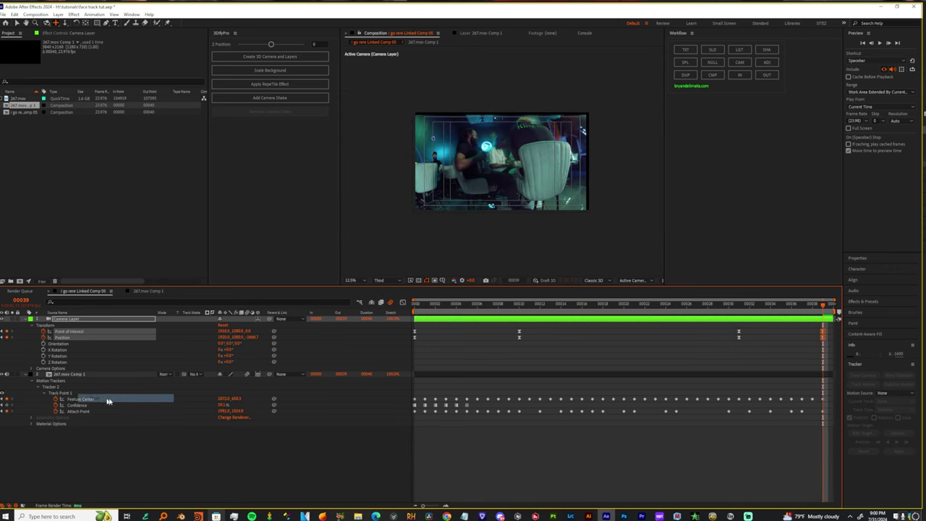
- Push the camera in slightly at frame 39 and pan the view so the footage fills the frame
{"action": "left_click", "coordinate": [498, 154]}
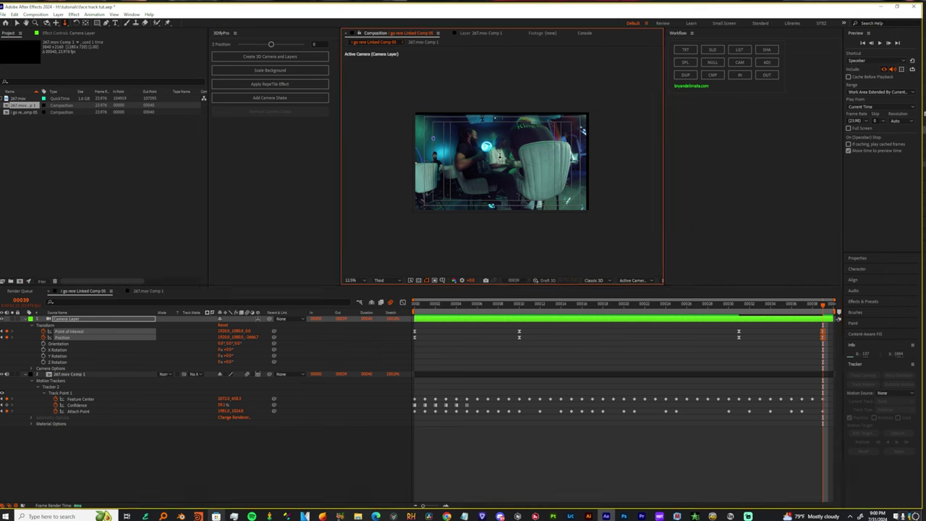
{"action": "left_click_drag", "start_coordinate": [500, 156], "coordinate": [504, 157]}
{"action": "key", "text": "ctrl+z"}
{"action": "scroll", "coordinate": [503, 156], "scroll_direction": "up", "scroll_amount": 2}
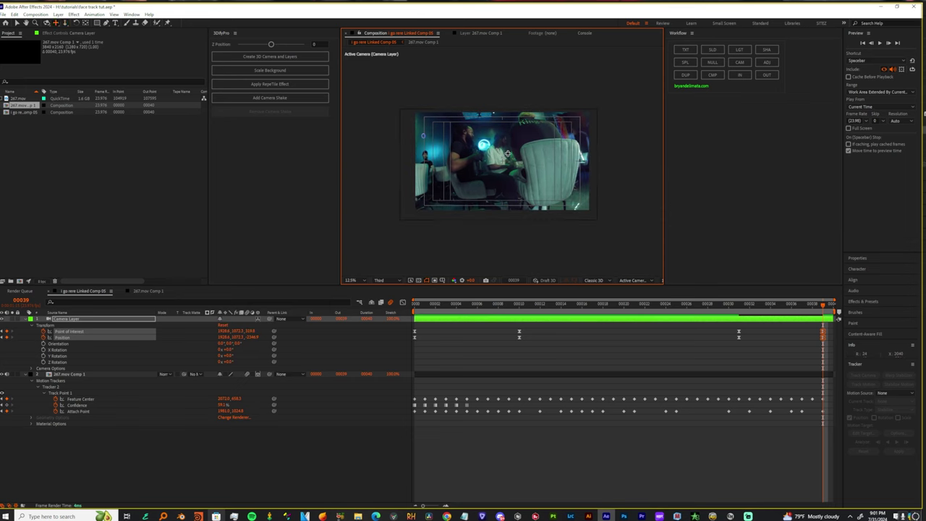
{"action": "left_click_drag", "start_coordinate": [508, 153], "coordinate": [513, 152]}
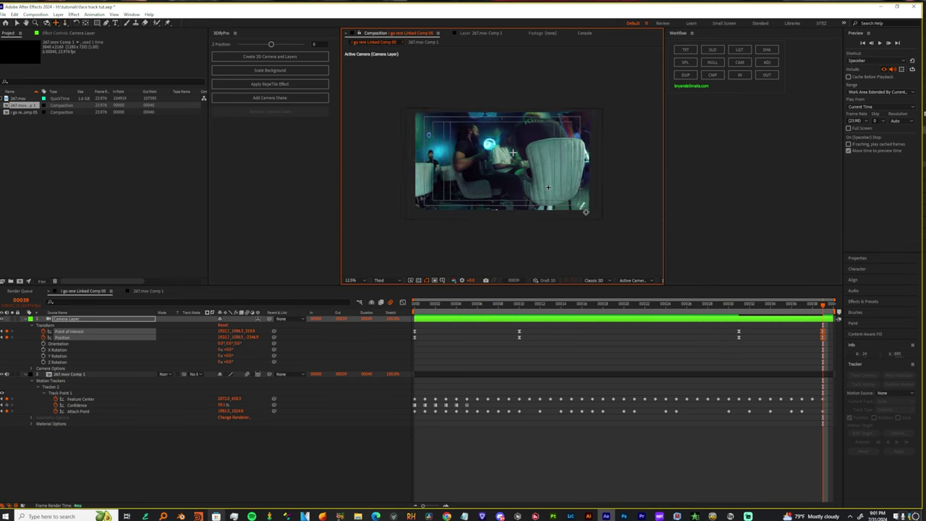
- Reshape the speed curves of the last two camera keyframe pairs into a slow start with a fast finish, then preview the animation
{"action": "left_click_drag", "start_coordinate": [731, 323], "coordinate": [836, 368]}
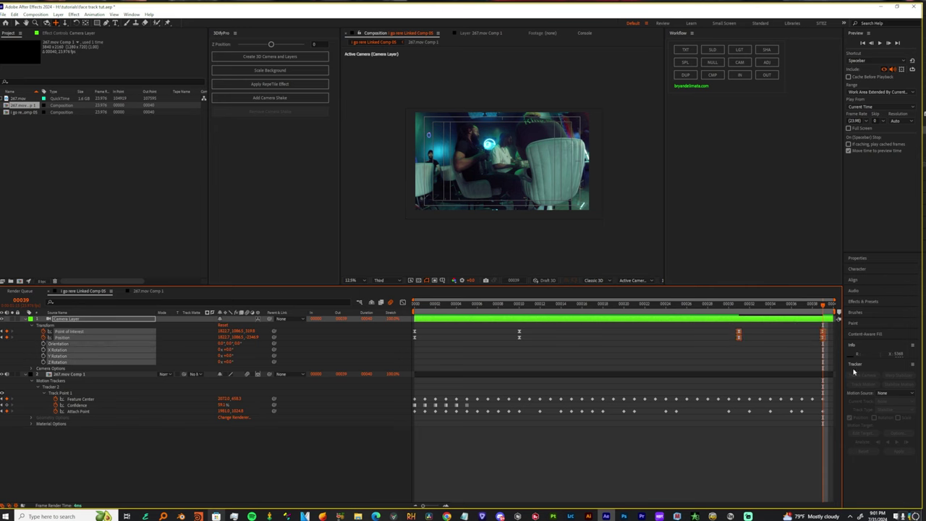
{"action": "left_click", "coordinate": [404, 303]}
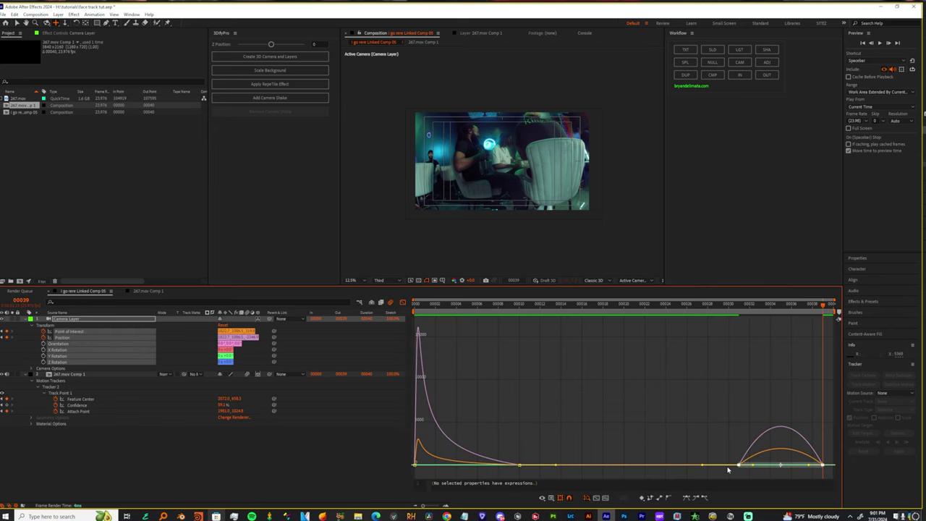
{"action": "left_click_drag", "start_coordinate": [730, 457], "coordinate": [861, 489]}
{"action": "left_click_drag", "start_coordinate": [755, 467], "coordinate": [818, 466]}
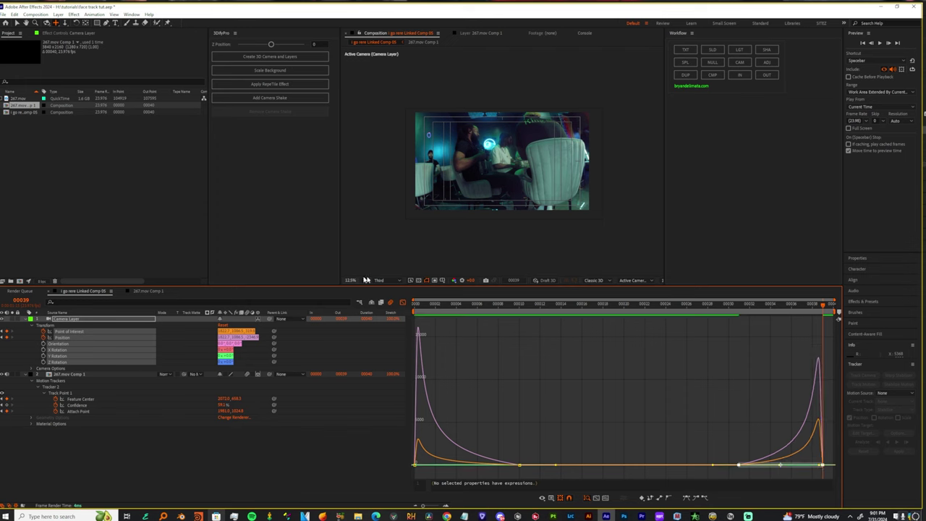
{"action": "left_click", "coordinate": [403, 303]}
{"action": "left_click", "coordinate": [403, 302]}
{"action": "left_click", "coordinate": [321, 374]}
{"action": "key", "text": "space"}
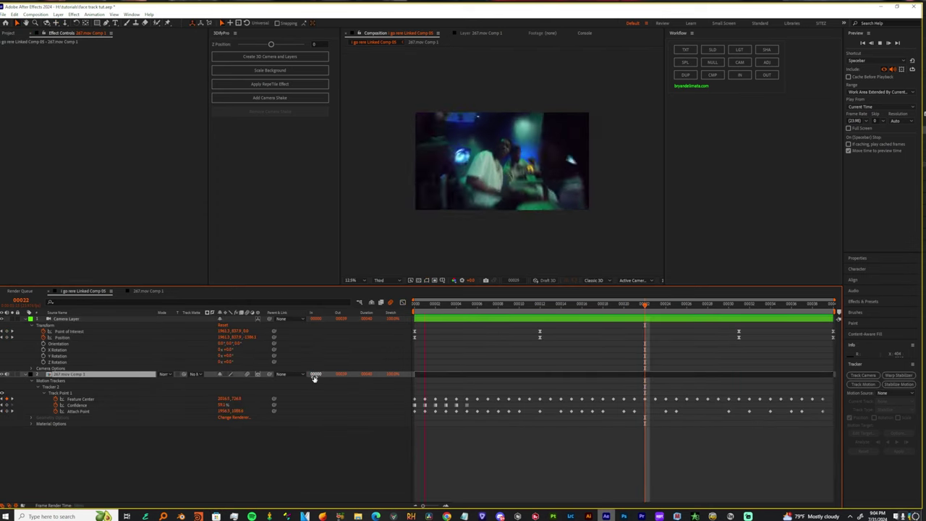
- Open the nested 267.mov Comp 1 and duplicate its 267.mov footage layer
{"action": "double_click", "coordinate": [70, 375]}
{"action": "double_click", "coordinate": [71, 376]}
{"action": "left_click_drag", "start_coordinate": [476, 313], "coordinate": [427, 381]}
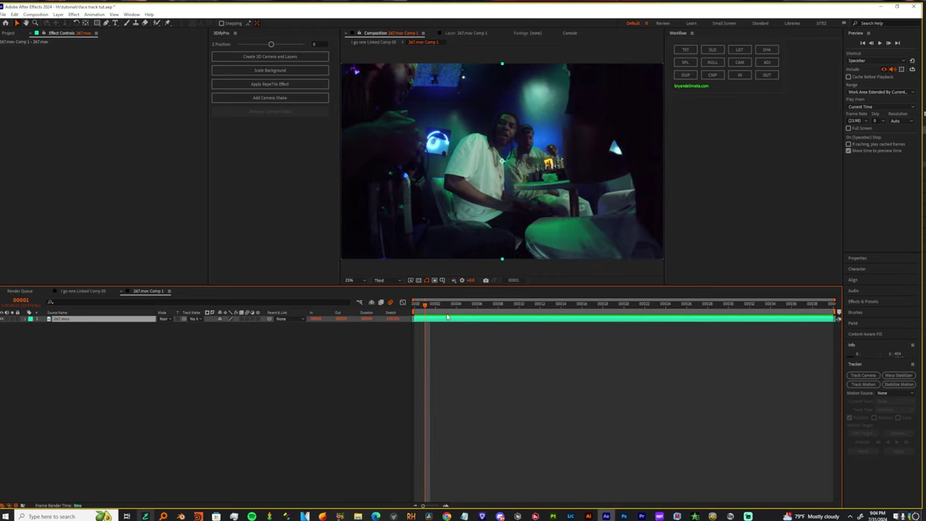
{"action": "key", "text": "ctrl+d"}
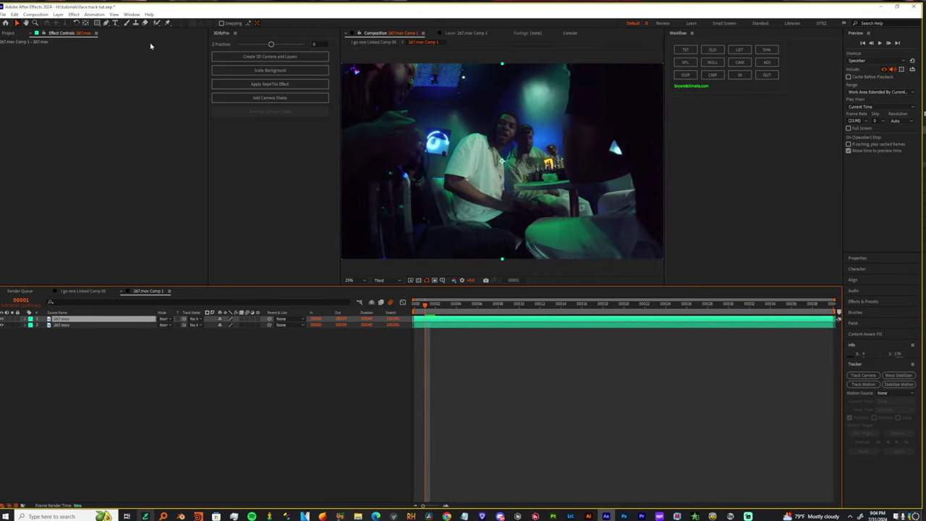
- Open the upper 267.mov copy in the layer view and paint Roto Brush strokes over the white-shirted man's head and body at frame 1
{"action": "double_click", "coordinate": [461, 319]}
{"action": "scroll", "coordinate": [500, 148], "scroll_direction": "down", "scroll_amount": 3}
{"action": "scroll", "coordinate": [500, 148], "scroll_direction": "up", "scroll_amount": 1}
{"action": "left_click_drag", "start_coordinate": [507, 102], "coordinate": [499, 133]}
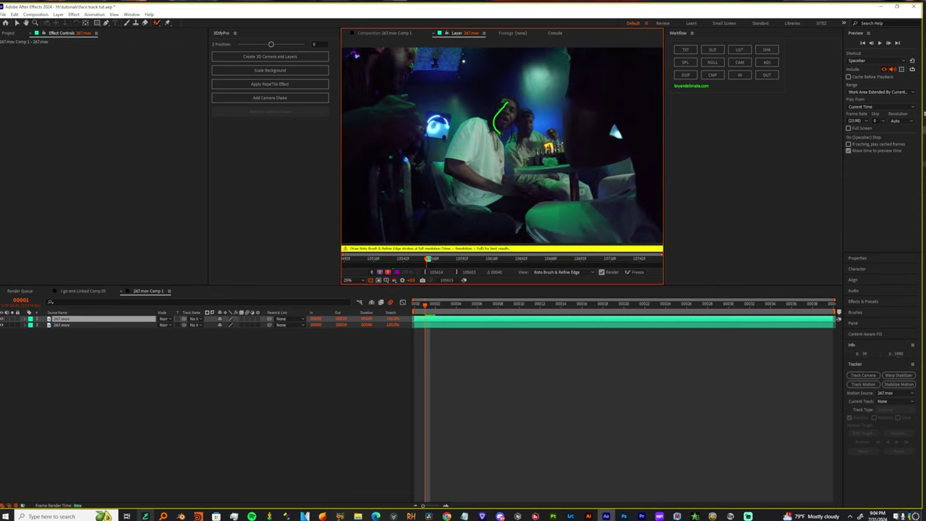
{"action": "left_click_drag", "start_coordinate": [486, 197], "coordinate": [494, 205]}
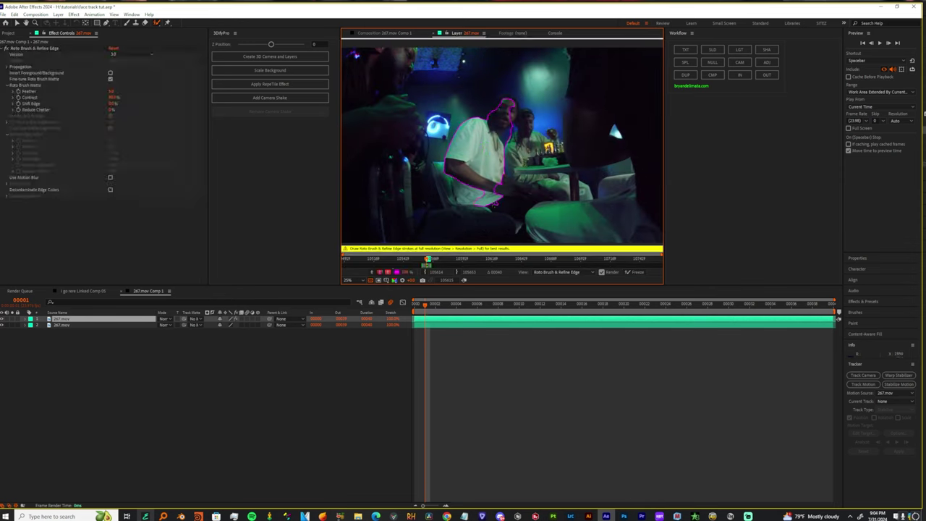